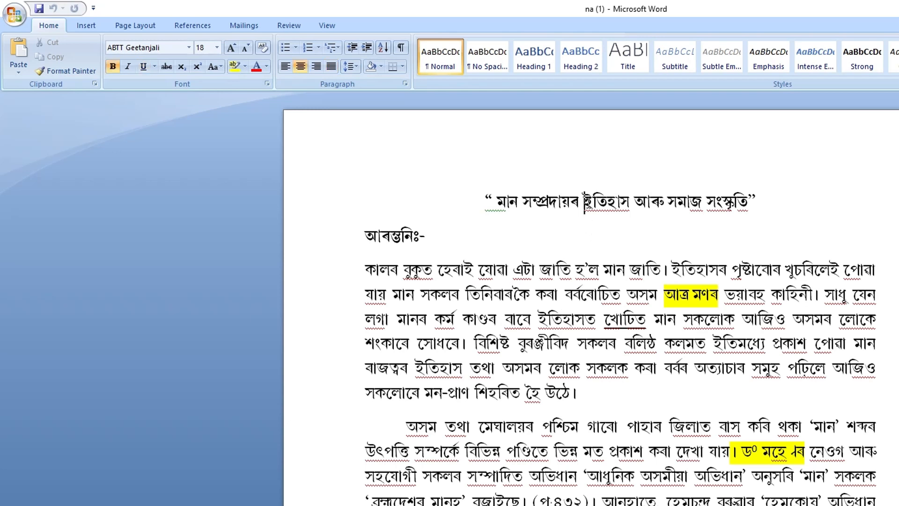
# Check the fonts used in the body paragraphs, the page-number references and the English phrase about the Meghalaya tribe
pyautogui.click(547, 290)
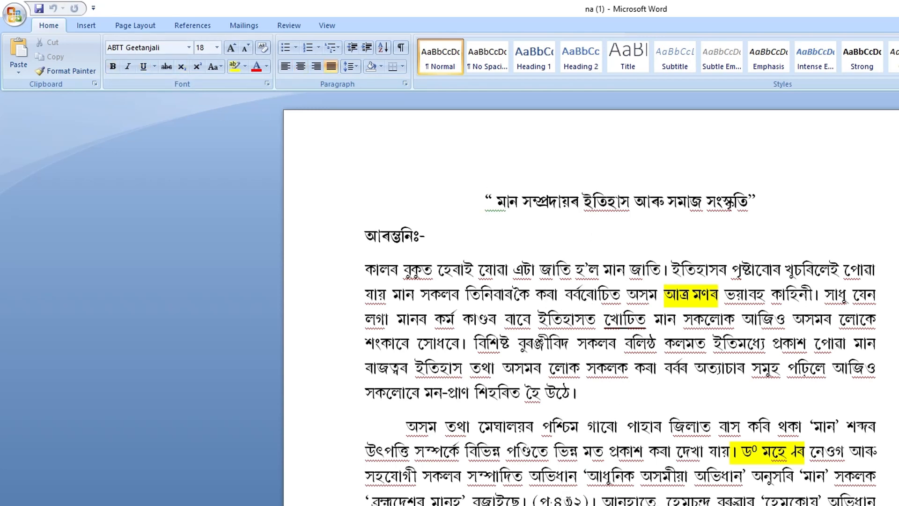
pyautogui.click(565, 499)
pyautogui.scroll(-4, 640, 352)
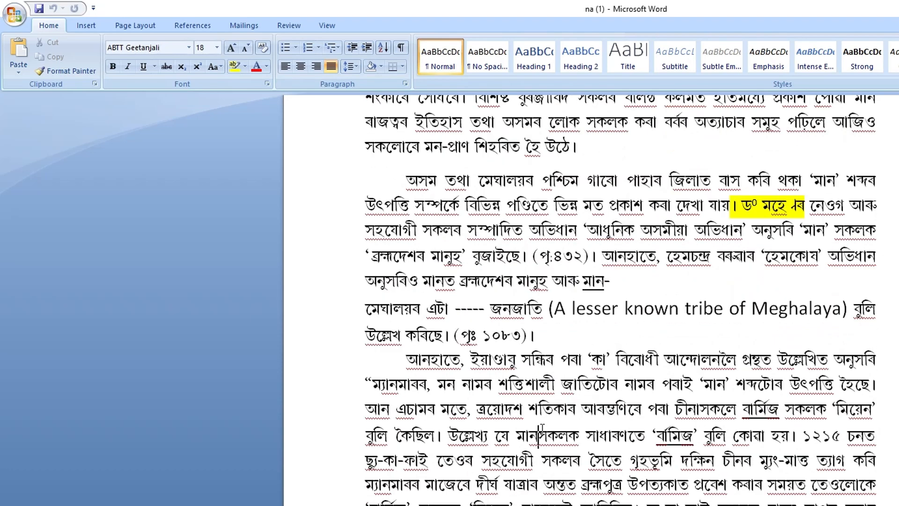
pyautogui.hotkey('ctrl', 'a')
pyautogui.rightClick(604, 256)
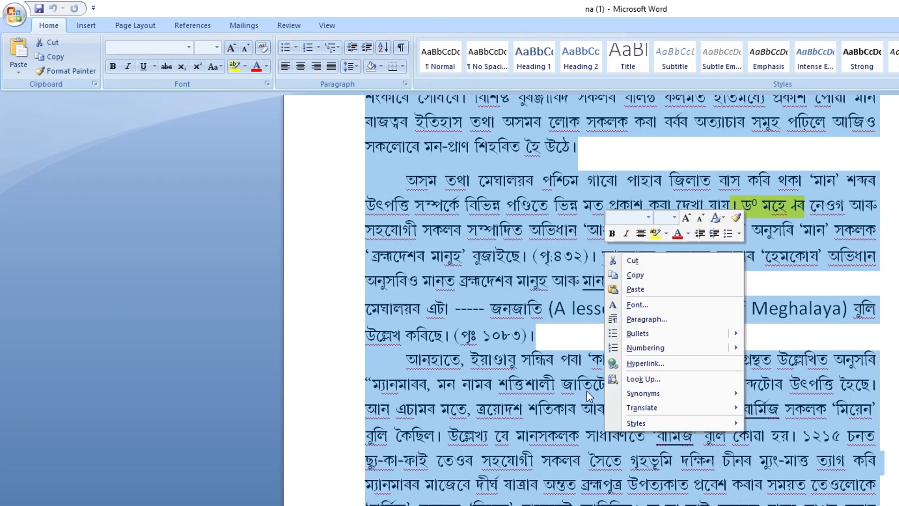
pyautogui.press('Escape')
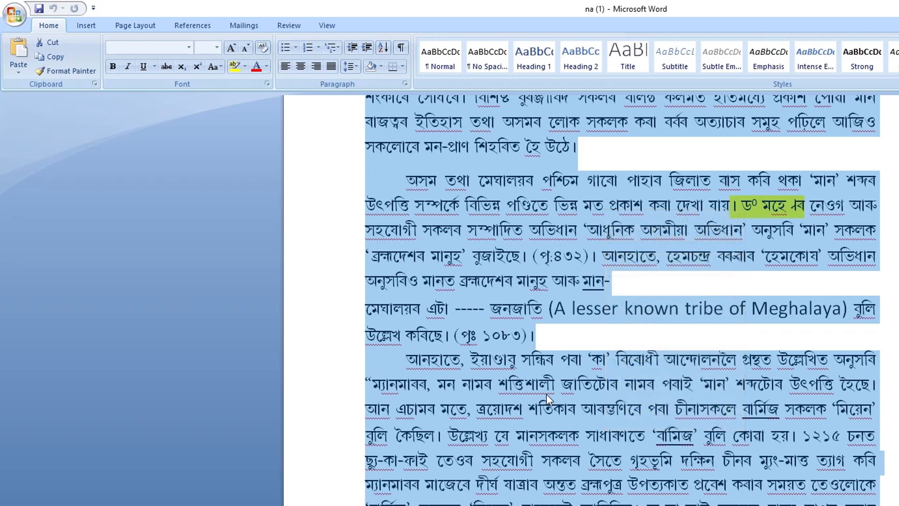
pyautogui.click(506, 342)
pyautogui.doubleClick(504, 339)
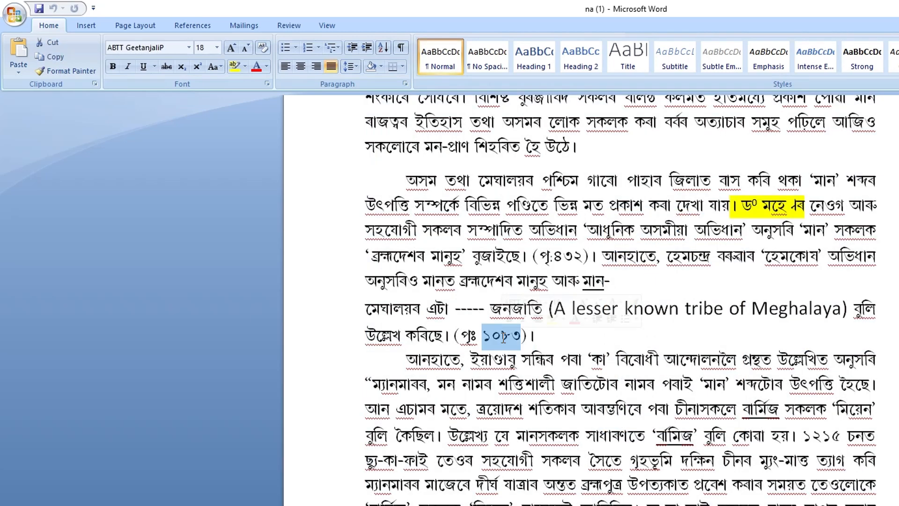
pyautogui.click(564, 258)
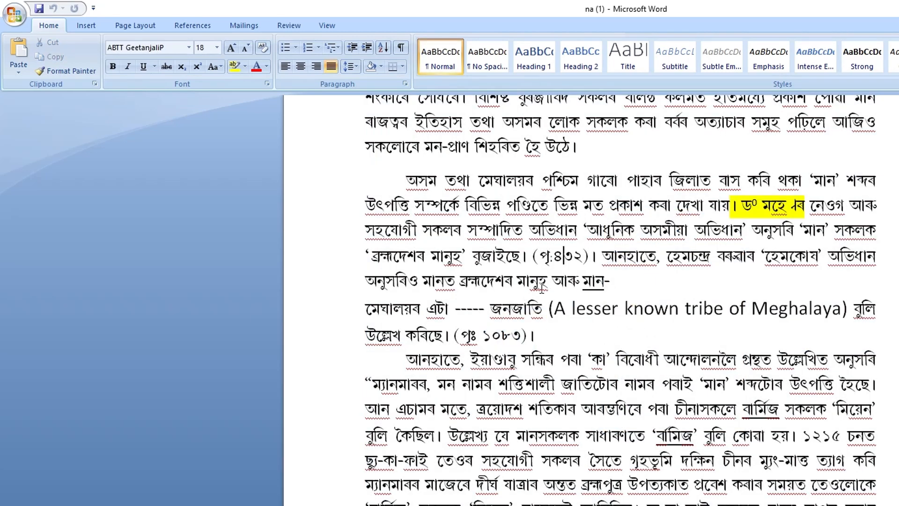
pyautogui.doubleClick(606, 308)
pyautogui.click(557, 231)
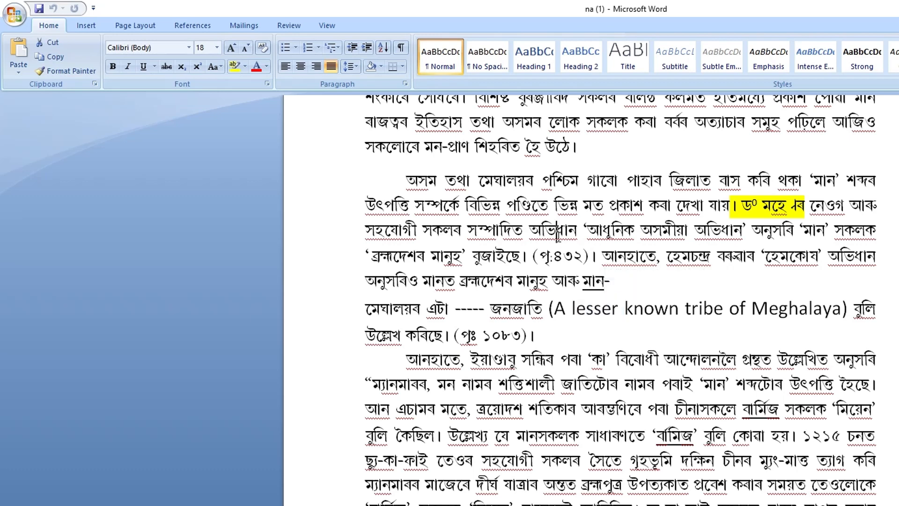
pyautogui.scroll(4, 501, 274)
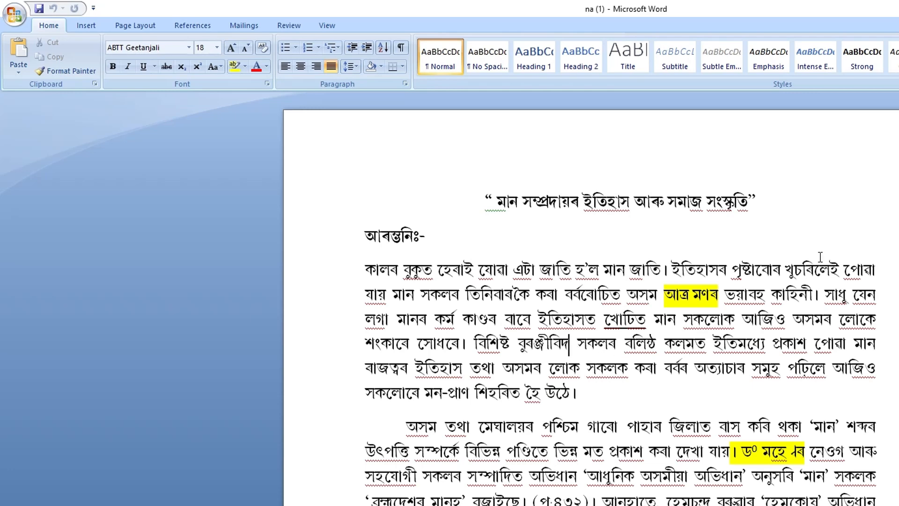
# Open Find and Replace with its extended options and set the search format to font ABTT Geetanjali, style Bold
pyautogui.hotkey('ctrl', 'h')
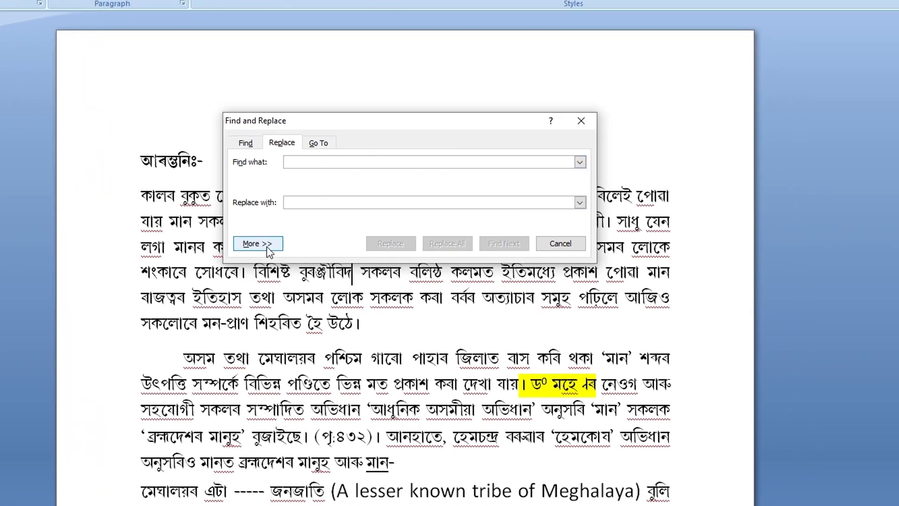
pyautogui.click(257, 243)
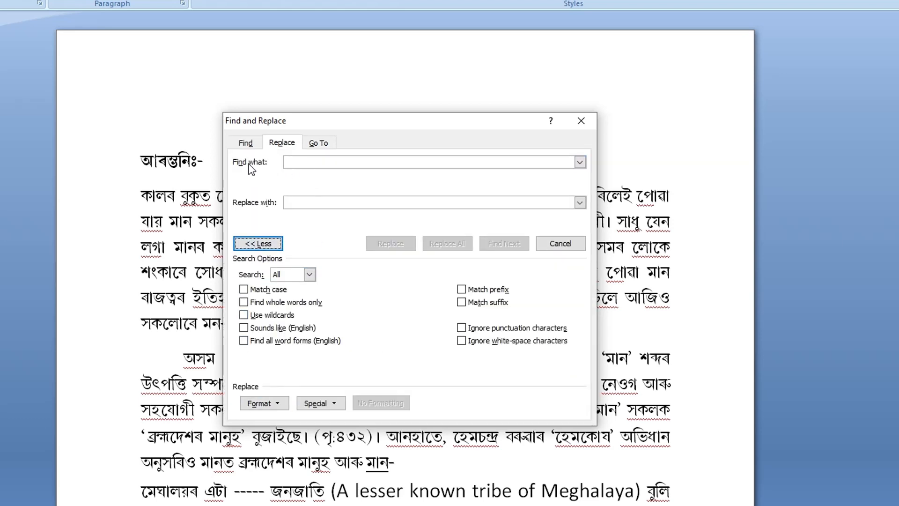
pyautogui.click(290, 161)
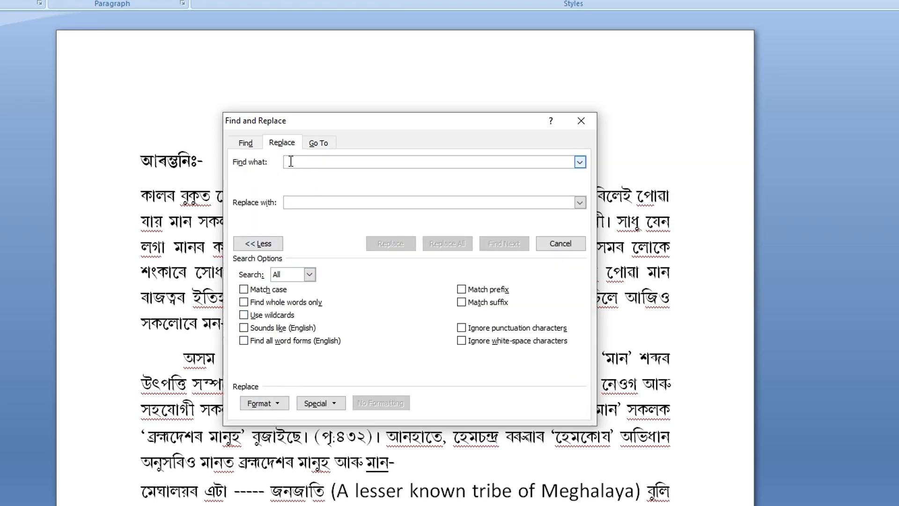
pyautogui.click(277, 404)
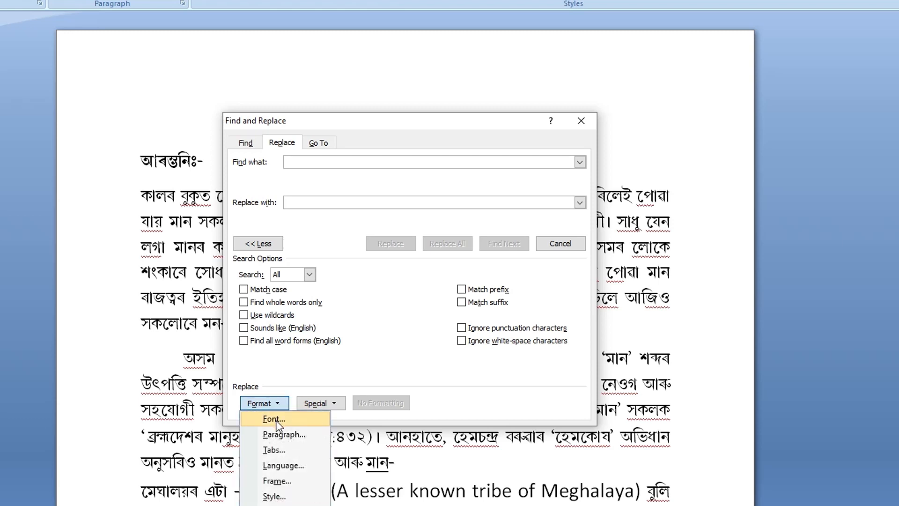
pyautogui.click(276, 420)
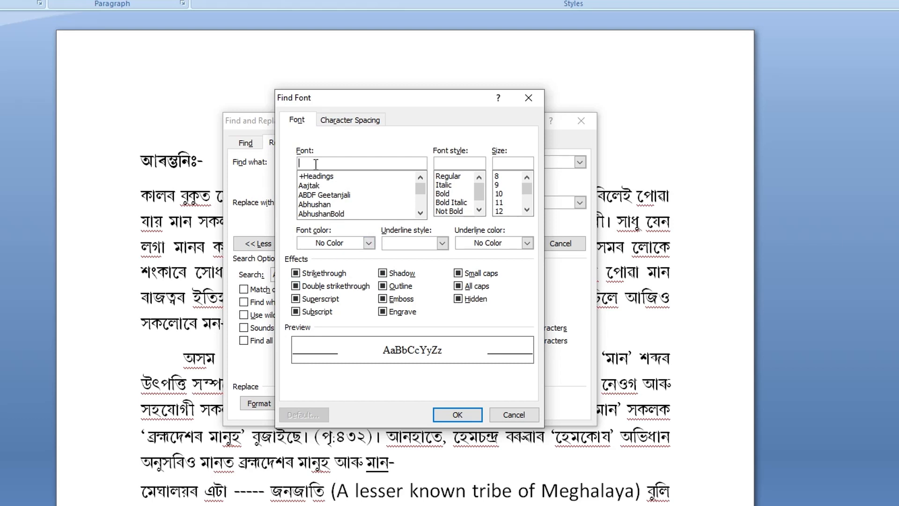
pyautogui.write('abtt')
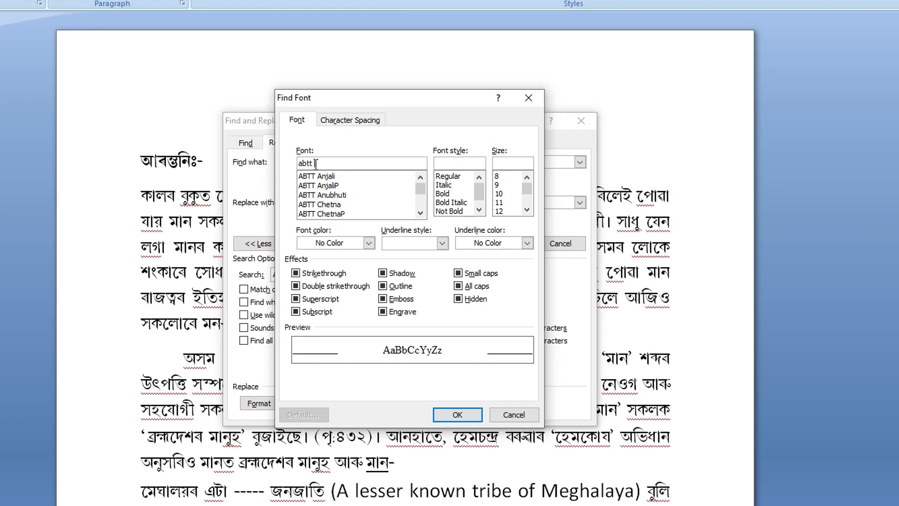
pyautogui.write(' geet')
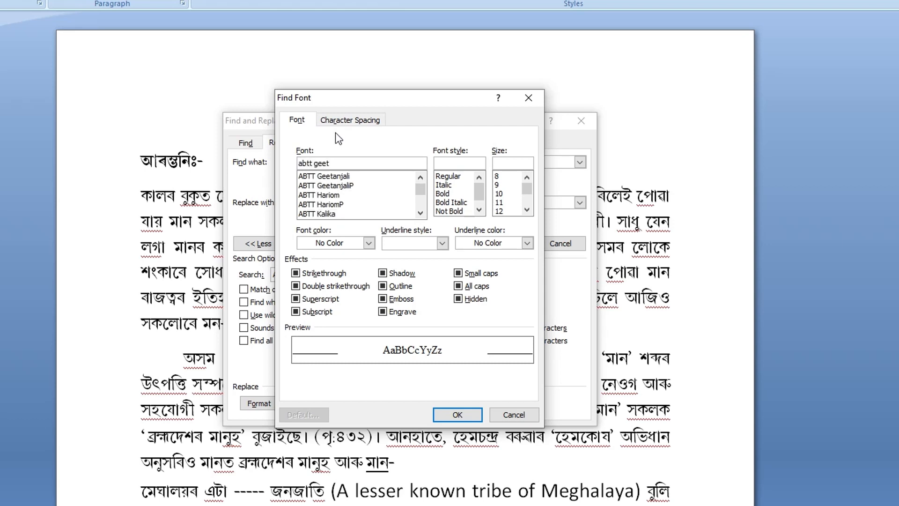
pyautogui.click(342, 176)
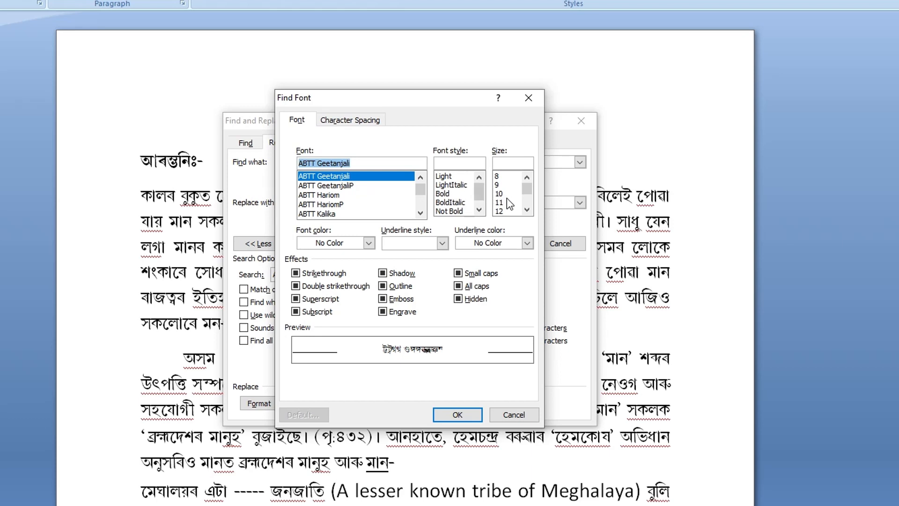
pyautogui.click(444, 194)
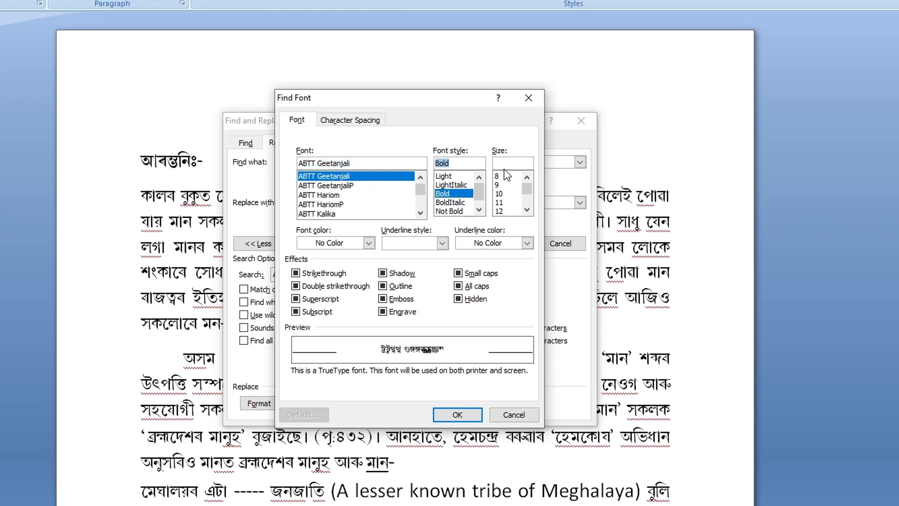
pyautogui.click(464, 414)
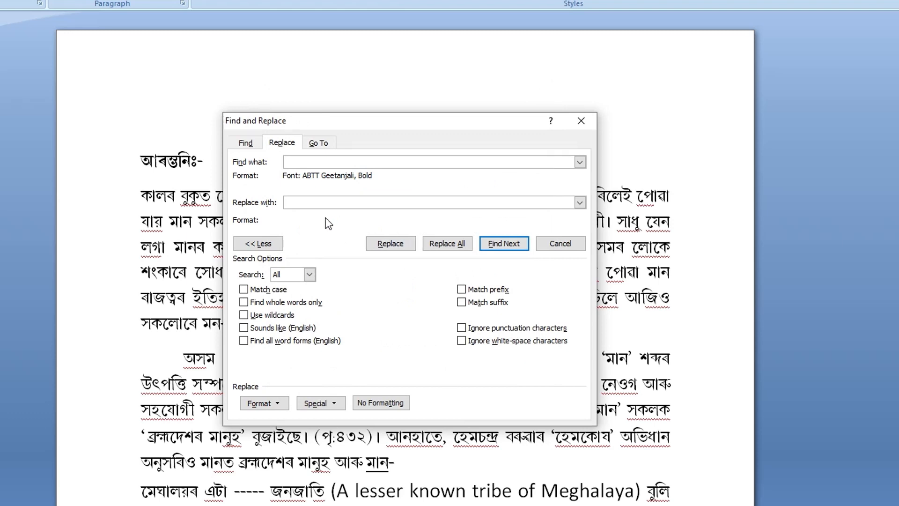
# Set the replacement format to the Geetanjalibold font
pyautogui.click(314, 203)
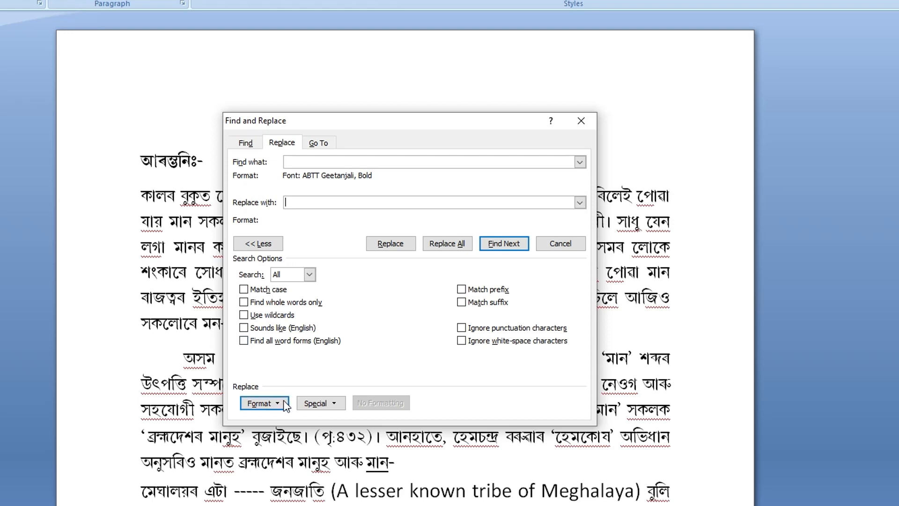
pyautogui.click(262, 403)
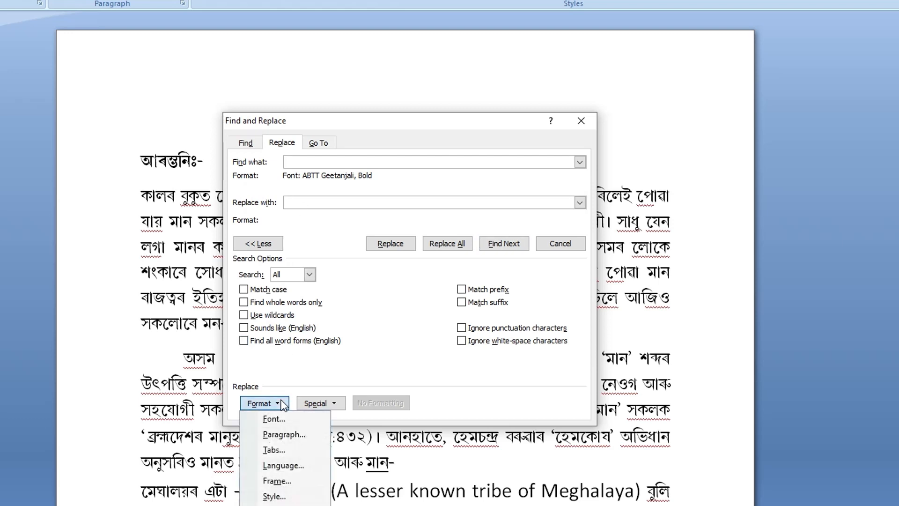
pyautogui.click(277, 420)
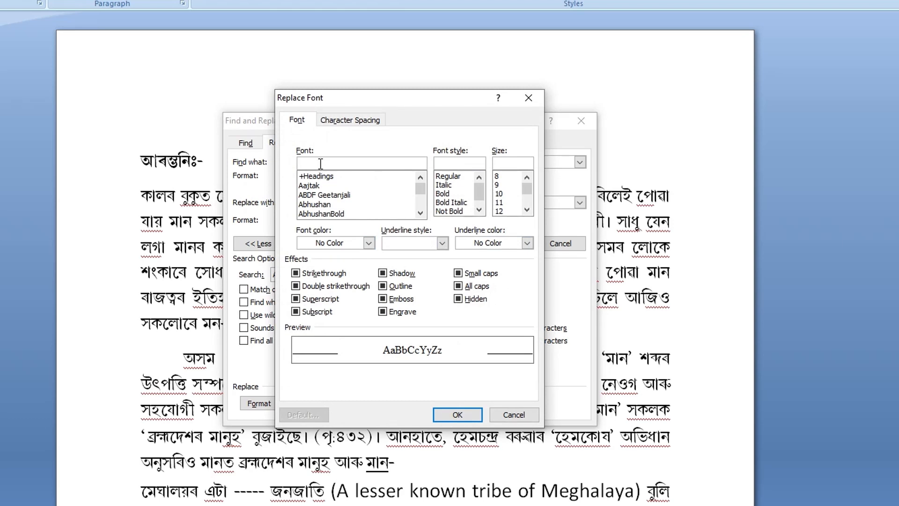
pyautogui.write('g')
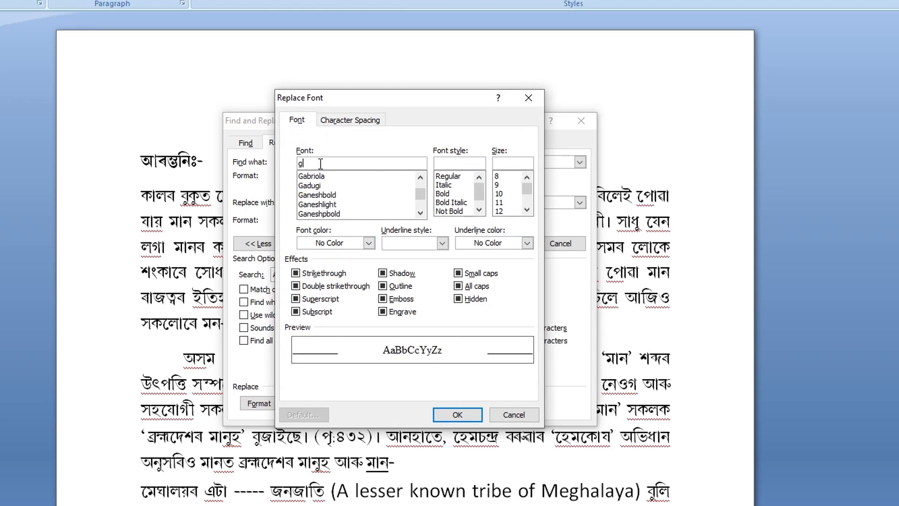
pyautogui.write('eetanjali')
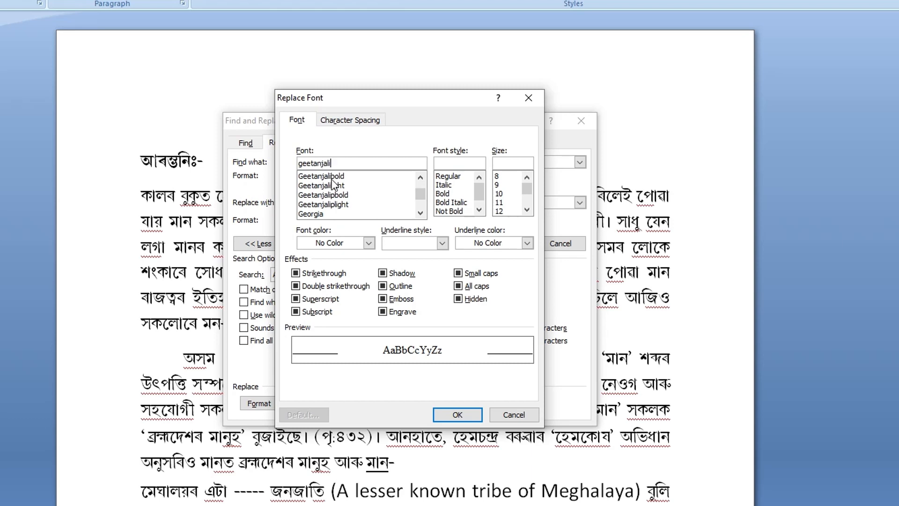
pyautogui.press('Down')
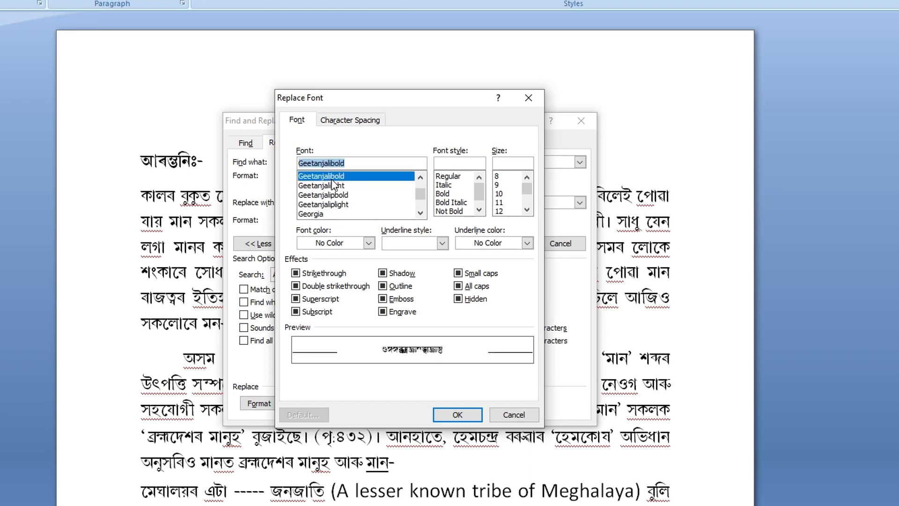
pyautogui.click(457, 414)
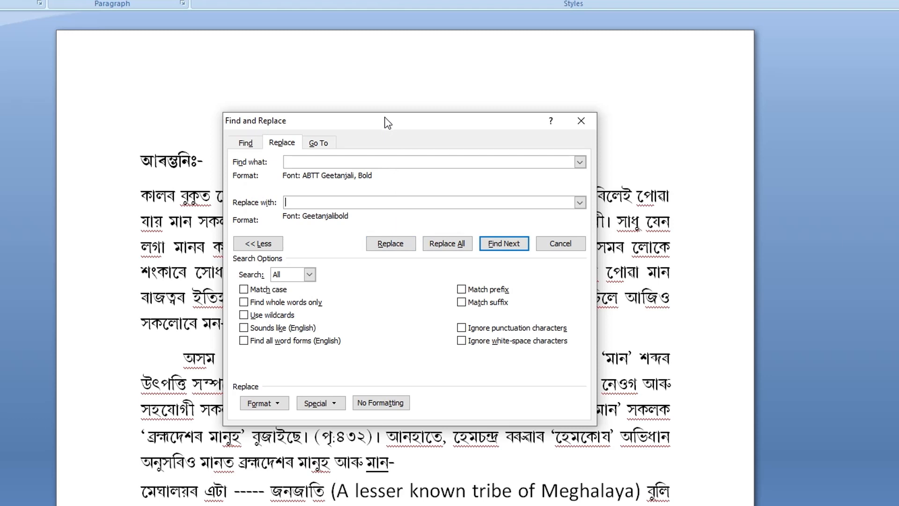
# Replace all bold ABTT Geetanjali text in the document with Geetanjalibold and dismiss the completion message
pyautogui.moveTo(384, 124); pyautogui.dragTo(411, 247)
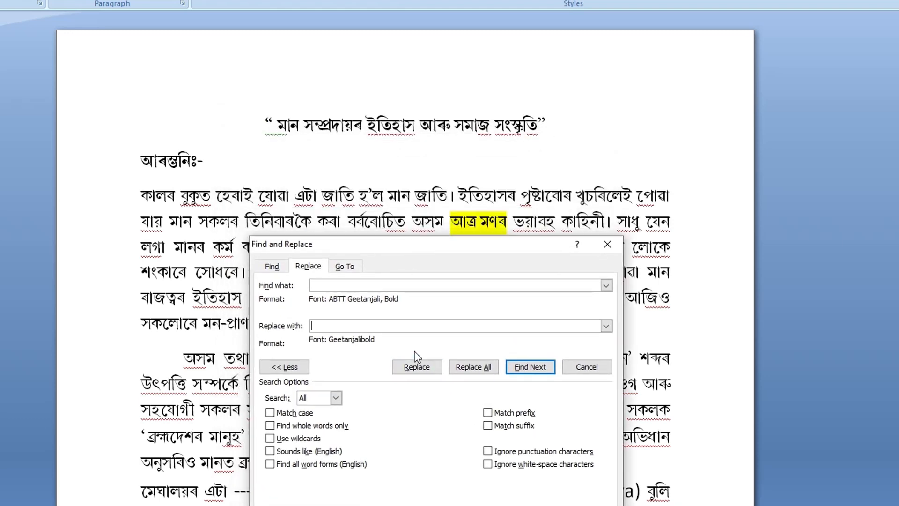
pyautogui.click(472, 367)
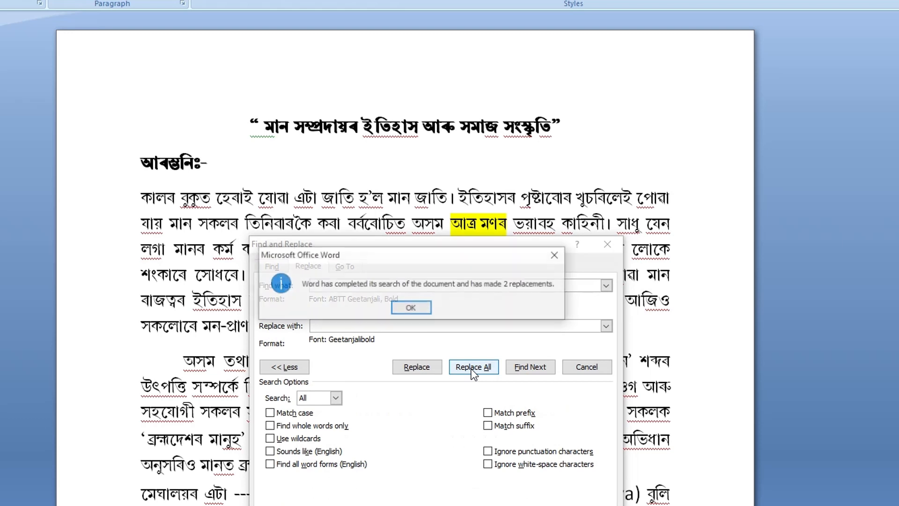
pyautogui.click(407, 308)
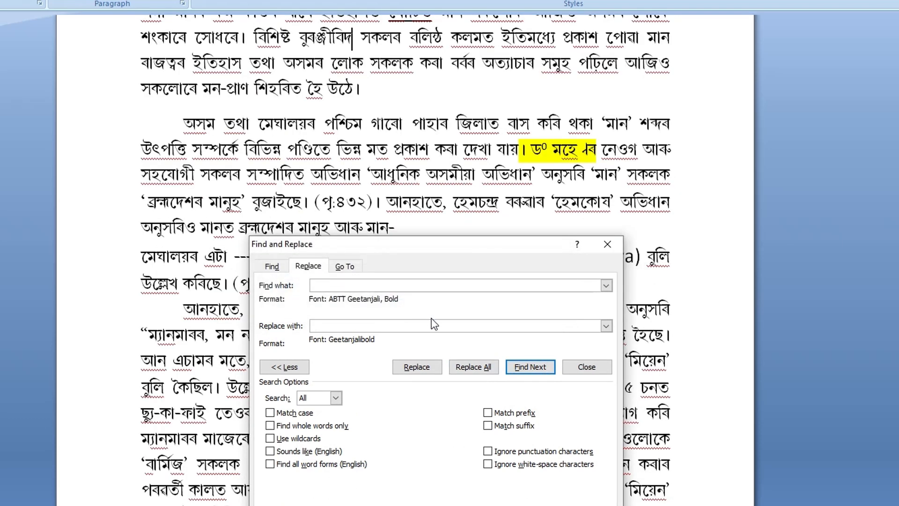
# Set the search format to font ABTT Geetanjali with the Light style
pyautogui.moveTo(366, 244); pyautogui.dragTo(374, 105)
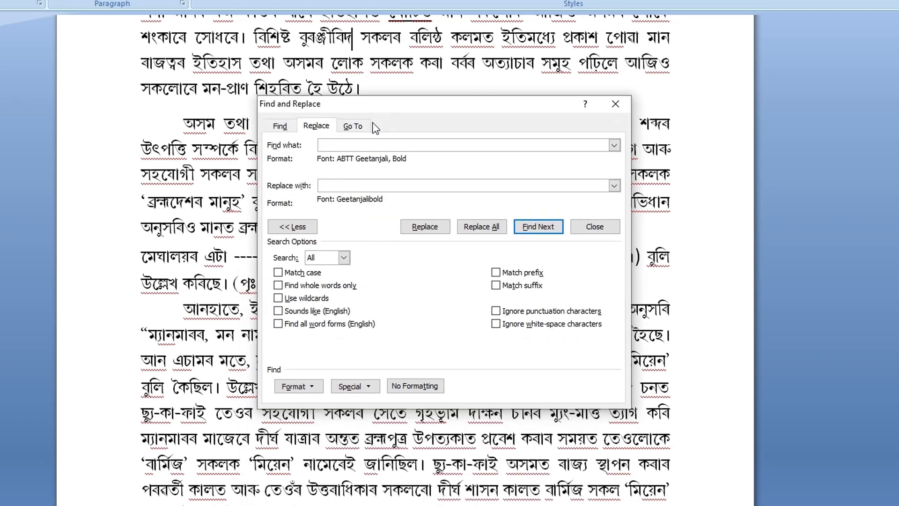
pyautogui.click(298, 386)
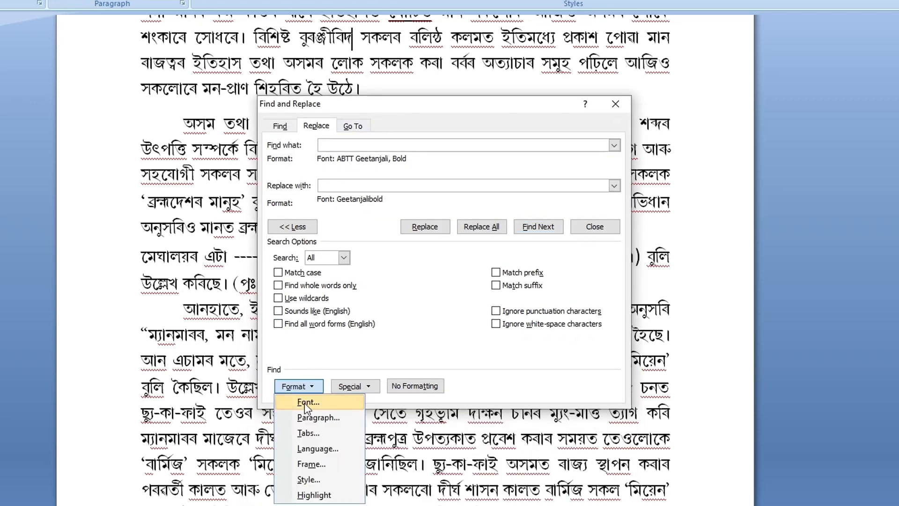
pyautogui.click(304, 402)
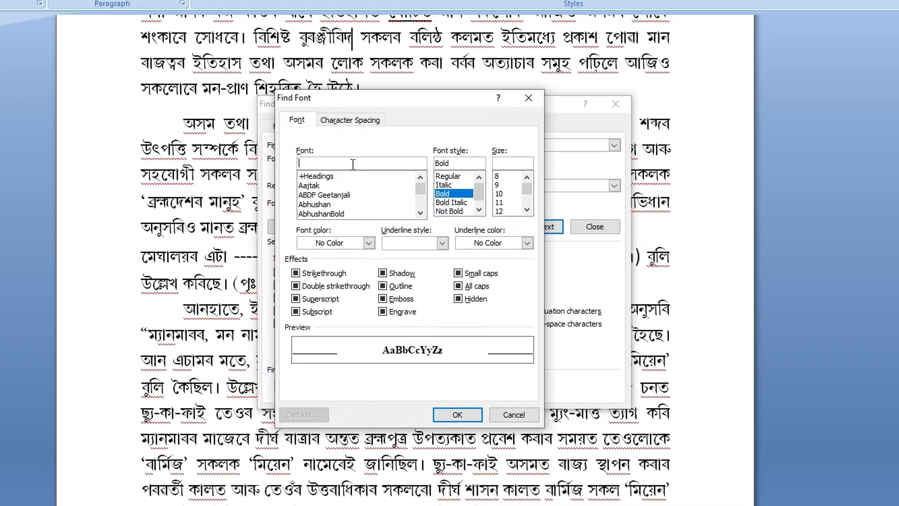
pyautogui.write('abg')
pyautogui.press('BackSpace')
pyautogui.write('tt')
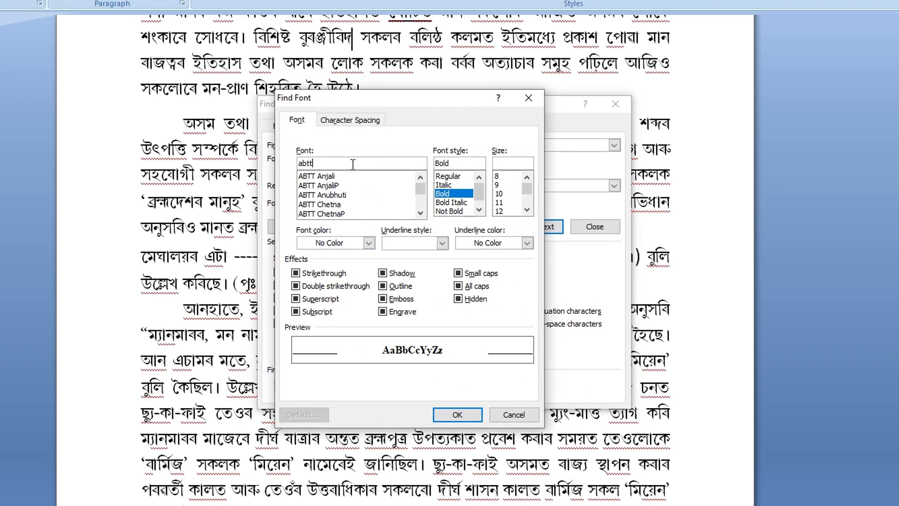
pyautogui.write(' geeta')
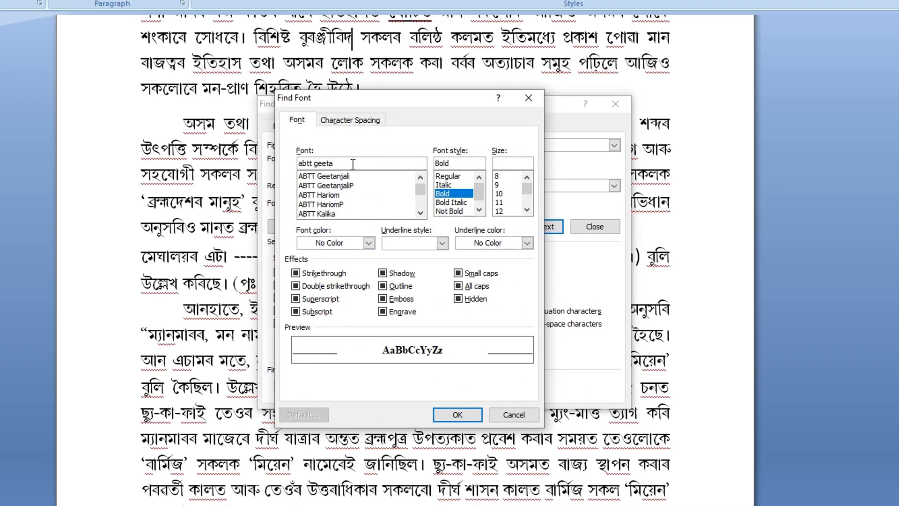
pyautogui.click(344, 175)
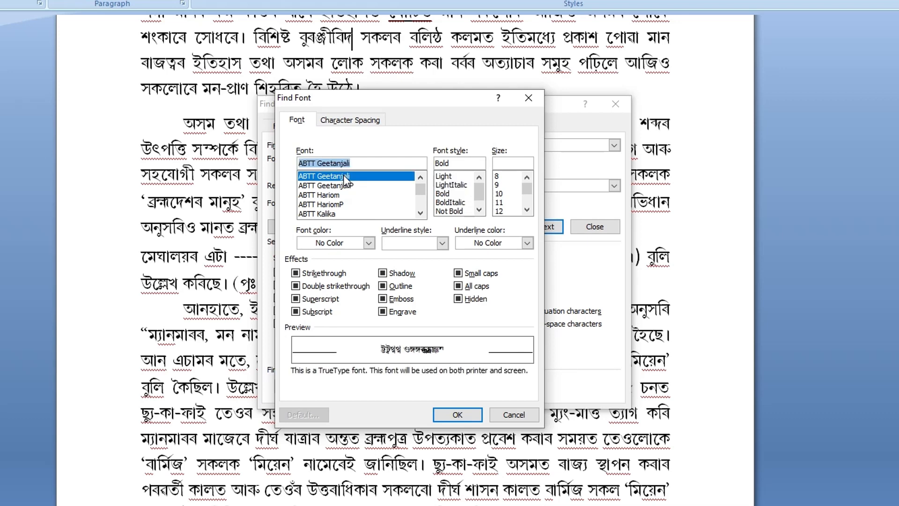
pyautogui.click(454, 163)
pyautogui.press('BackSpace')
pyautogui.press('BackSpace')
pyautogui.press('BackSpace')
pyautogui.press('BackSpace')
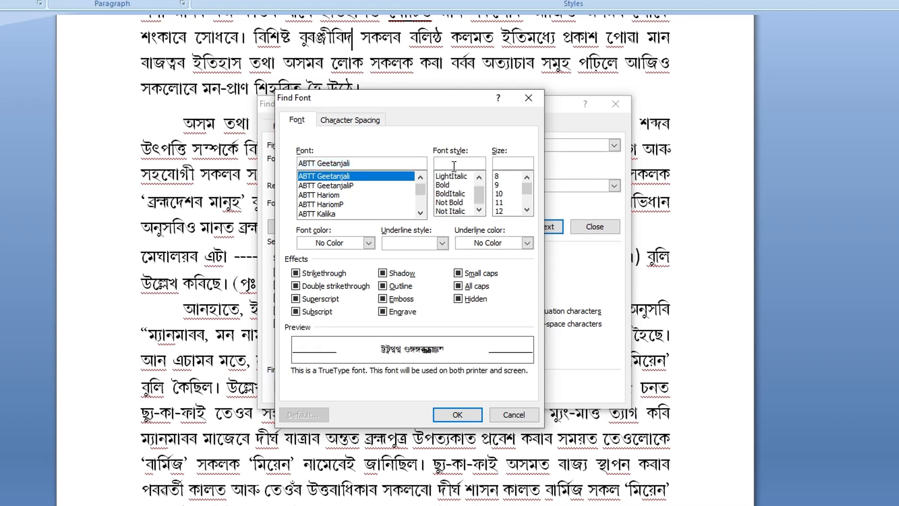
pyautogui.click(454, 177)
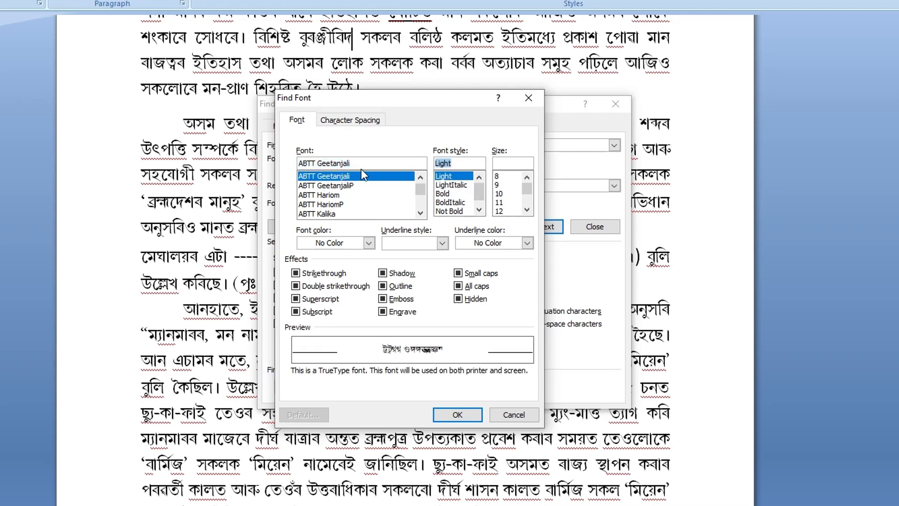
pyautogui.click(507, 167)
pyautogui.click(458, 415)
# Set the replacement format to the Geetanjalilight font, replace all matches in the document and dismiss the completion message
pyautogui.click(323, 185)
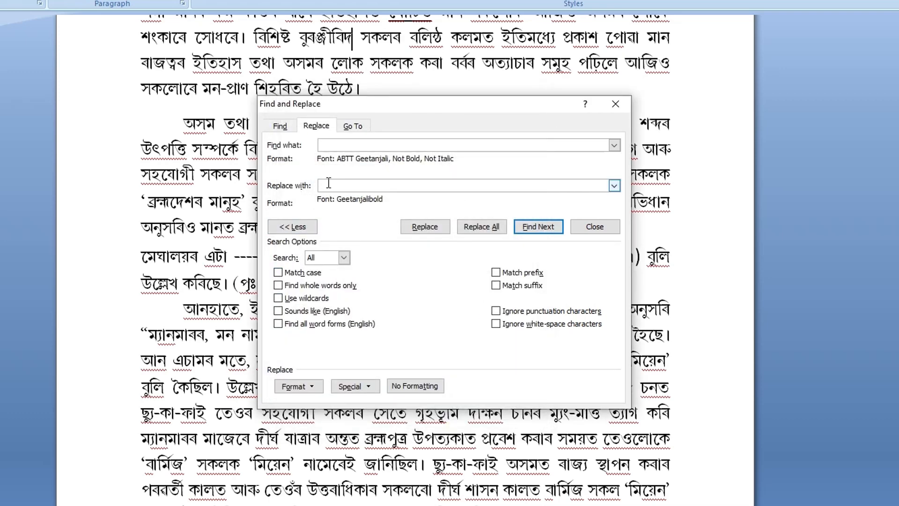
pyautogui.click(306, 389)
pyautogui.click(309, 403)
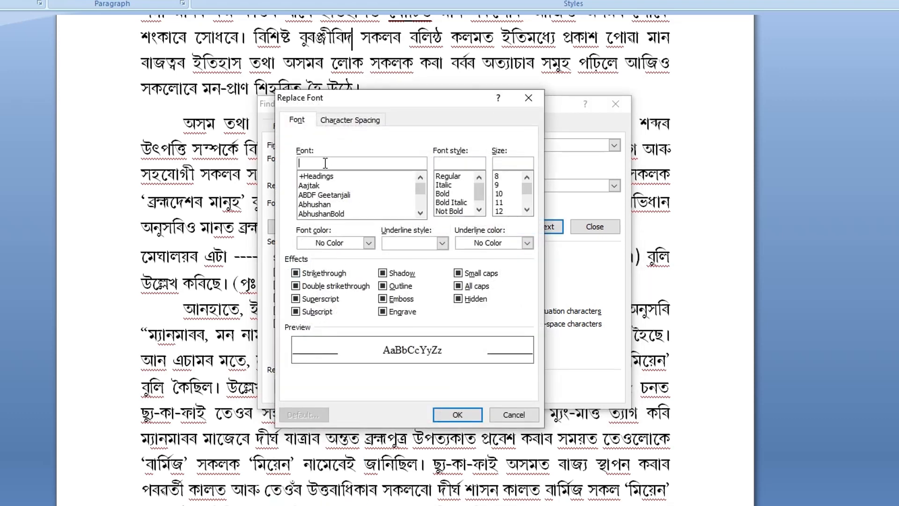
pyautogui.write('geetanj')
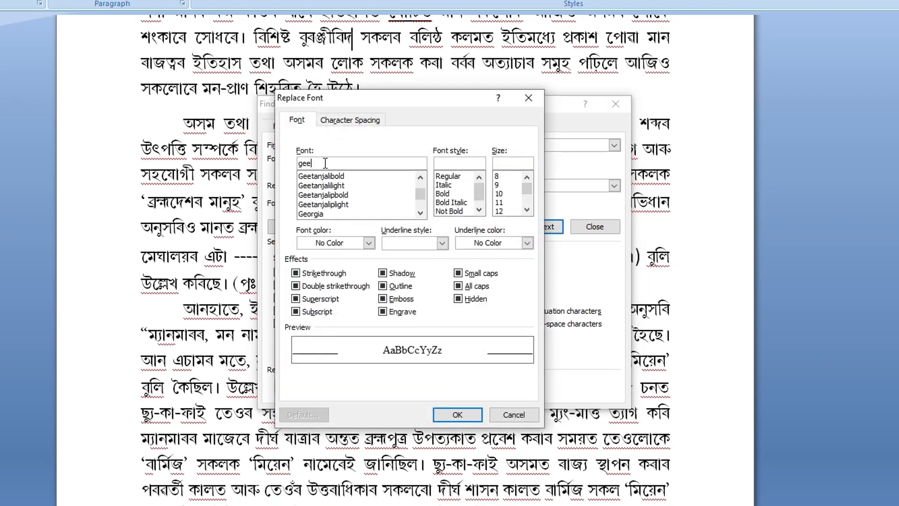
pyautogui.click(326, 186)
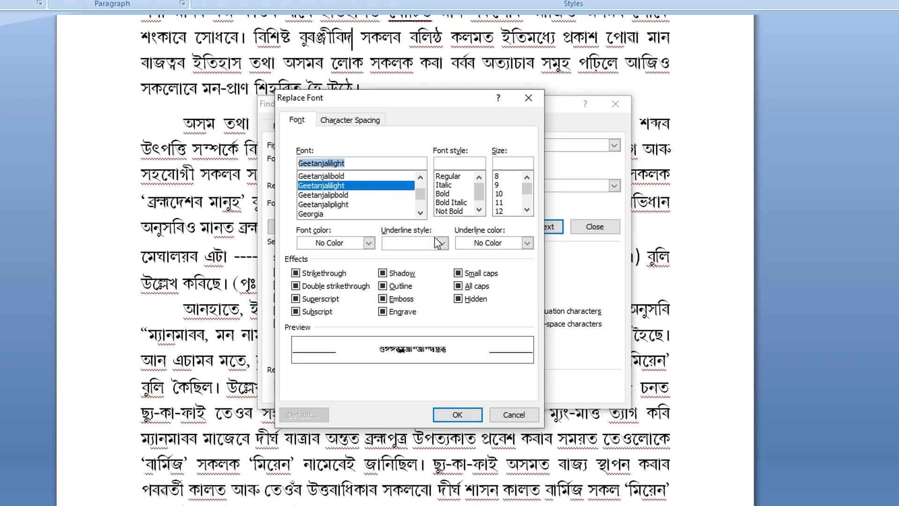
pyautogui.click(458, 414)
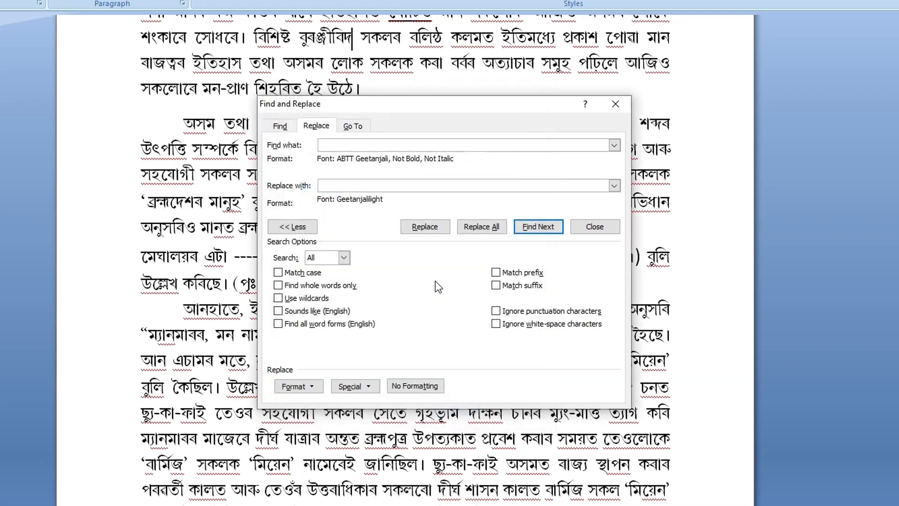
pyautogui.click(490, 227)
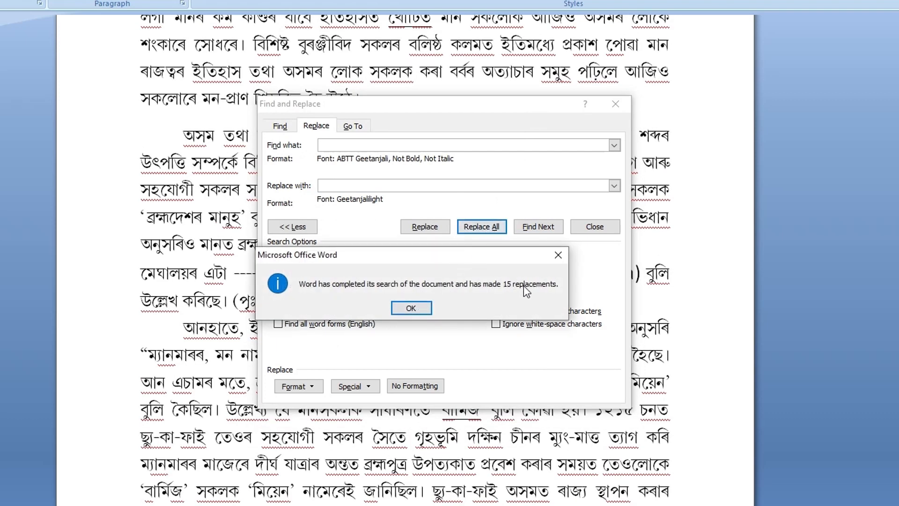
pyautogui.click(414, 309)
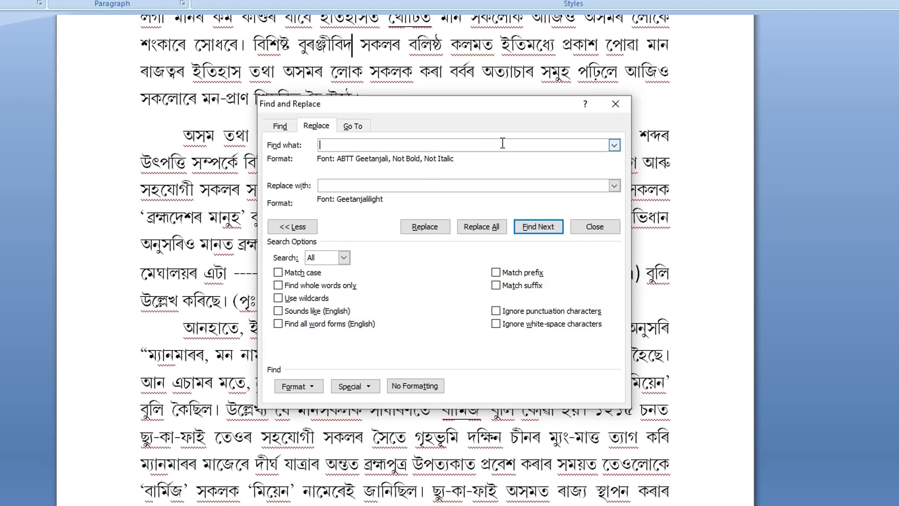
# Set the search format to font ABTT GeetanjaliP with the font style left blank
pyautogui.moveTo(474, 106); pyautogui.dragTo(454, 162)
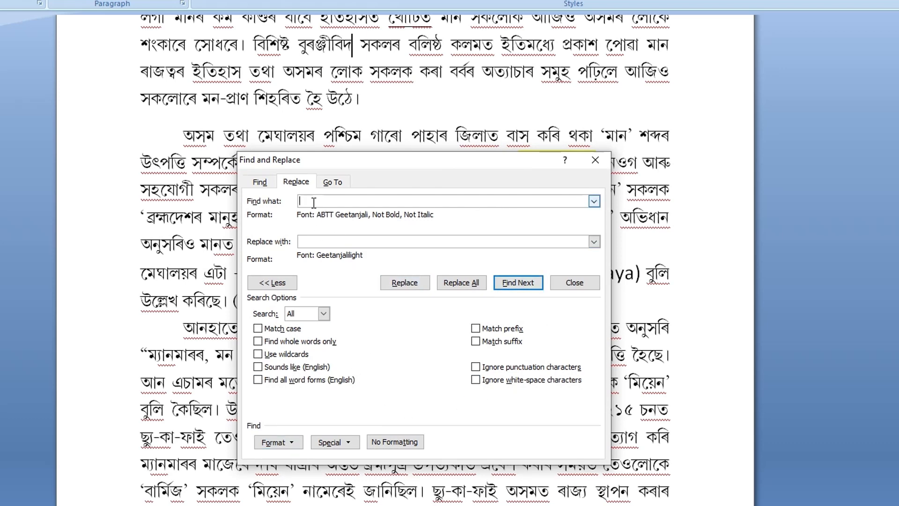
pyautogui.click(278, 442)
pyautogui.click(286, 459)
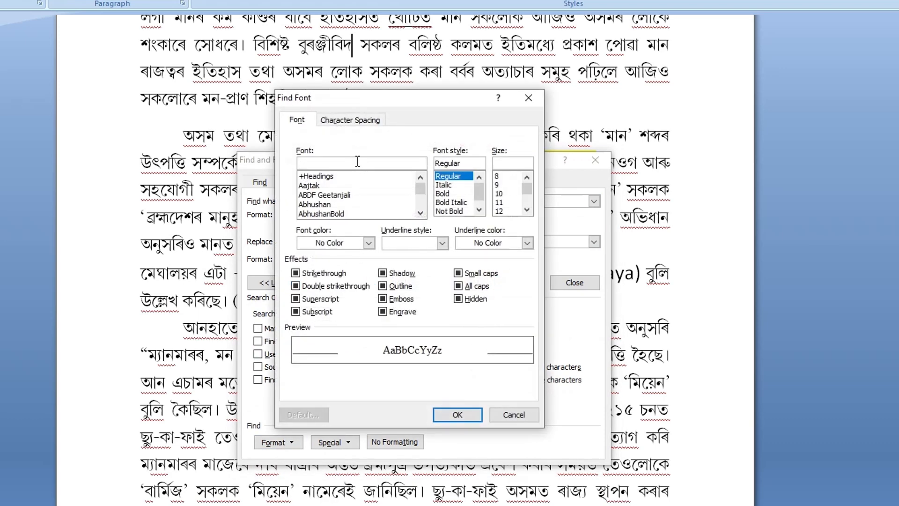
pyautogui.write('ab')
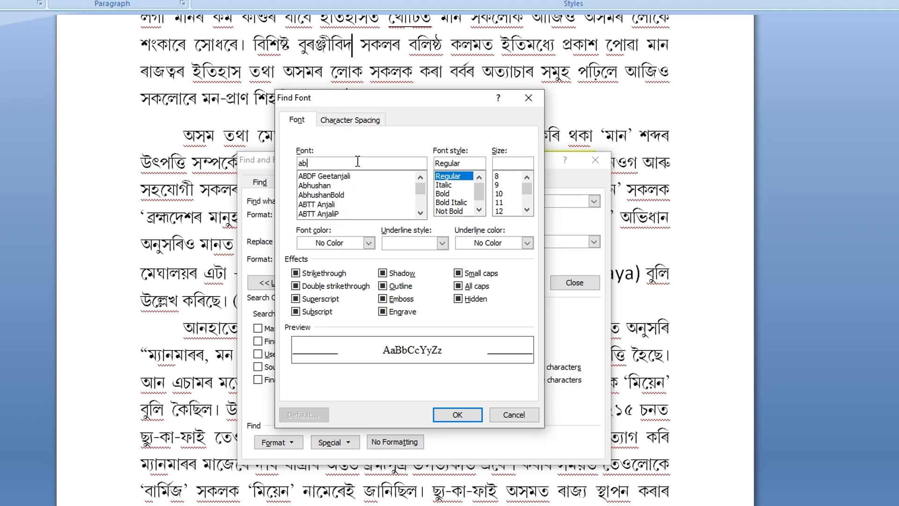
pyautogui.write('tt geet')
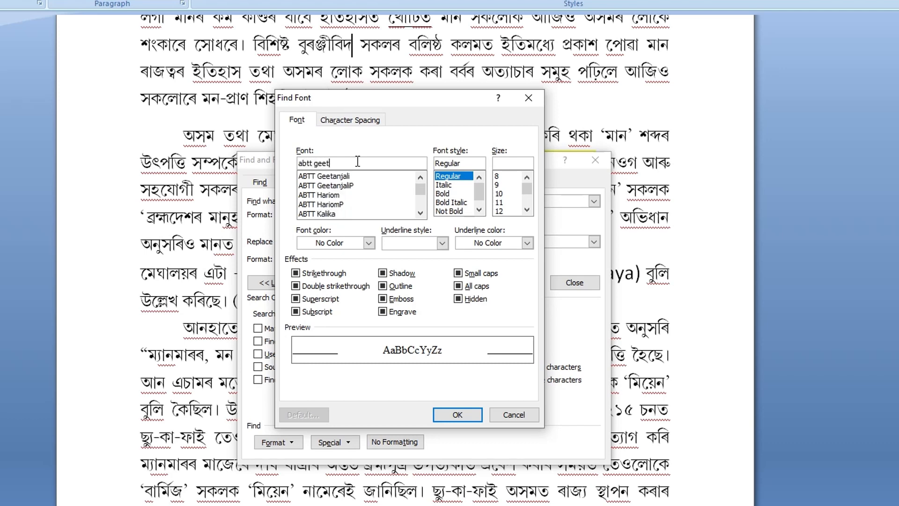
pyautogui.click(341, 185)
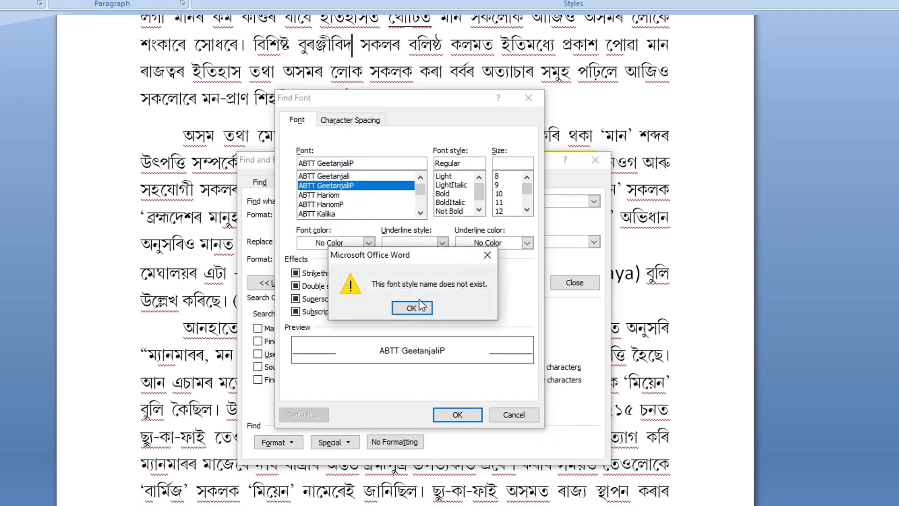
pyautogui.click(412, 307)
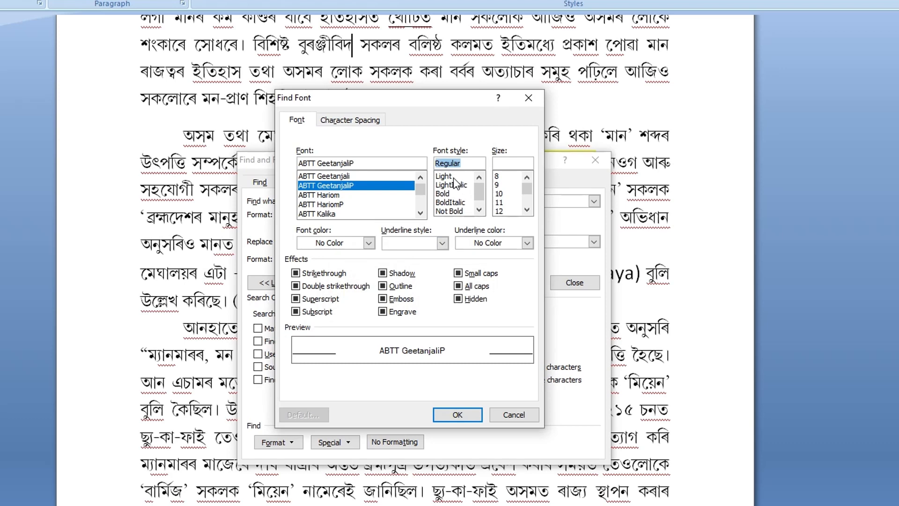
pyautogui.click(467, 163)
pyautogui.press('BackSpace')
pyautogui.press('BackSpace')
pyautogui.press('BackSpace')
pyautogui.press('BackSpace')
pyautogui.press('BackSpace')
pyautogui.press('BackSpace')
pyautogui.press('BackSpace')
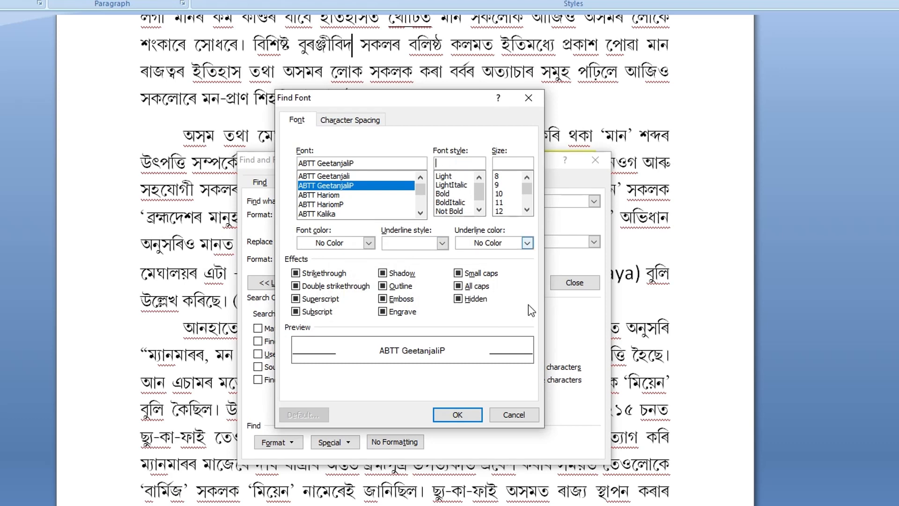
pyautogui.click(458, 415)
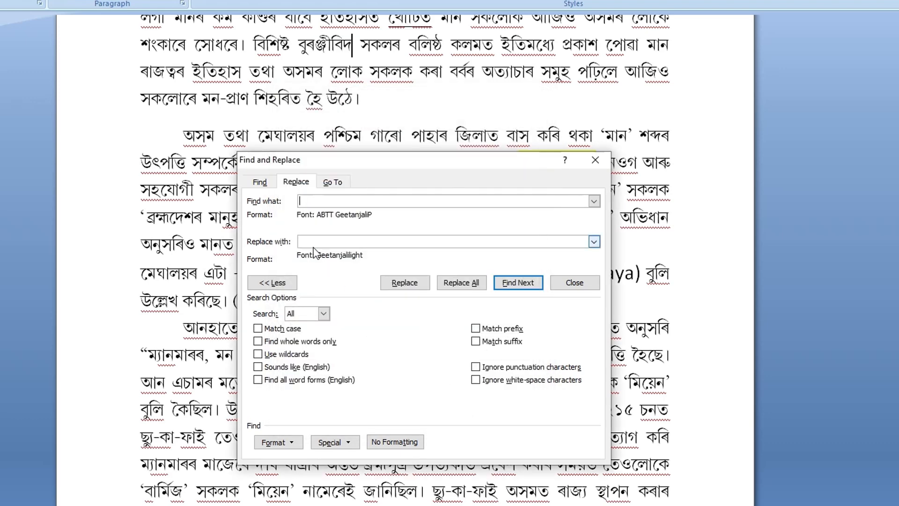
# Set the replacement format to the Geetanjaliplight font, replace all ABTT GeetanjaliP text and dismiss the completion message
pyautogui.click(314, 245)
pyautogui.click(278, 442)
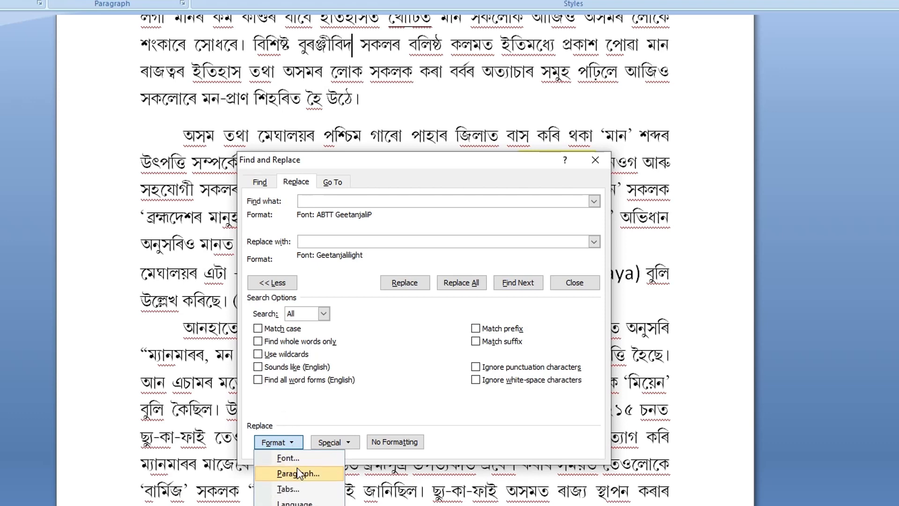
pyautogui.click(297, 459)
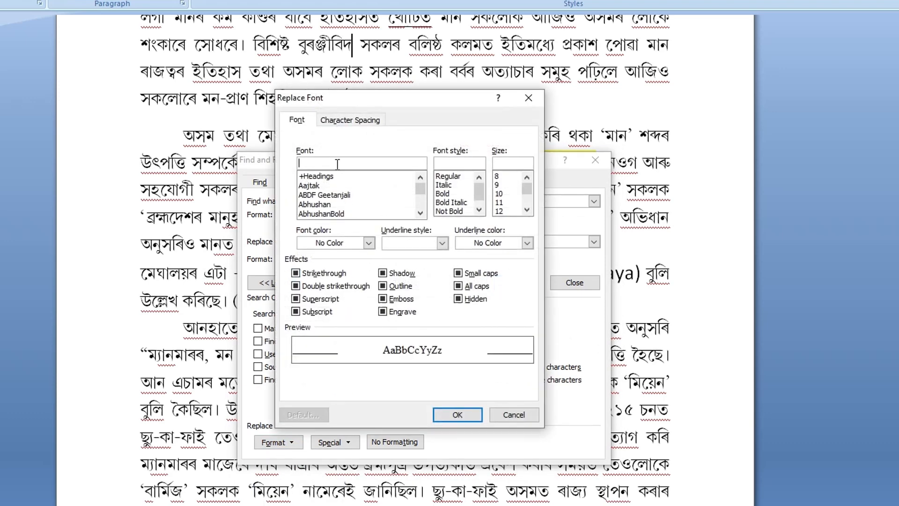
pyautogui.write('geet')
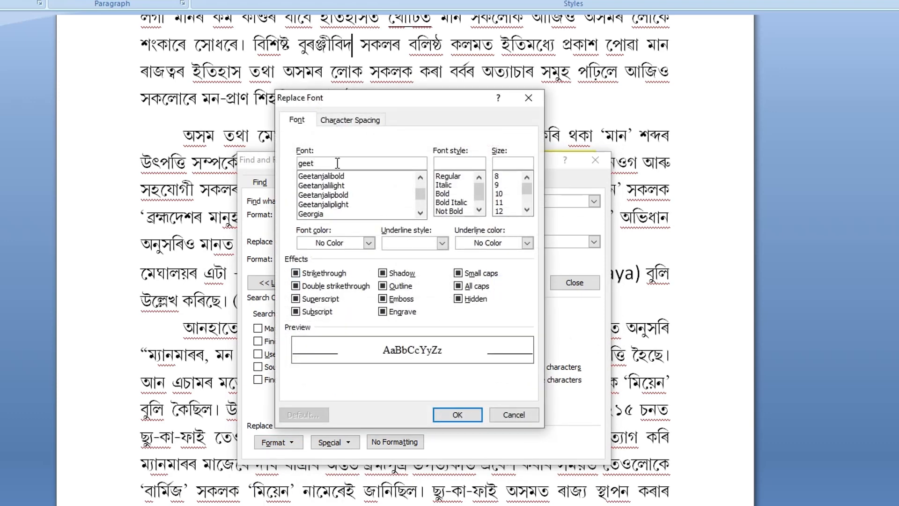
pyautogui.click(344, 205)
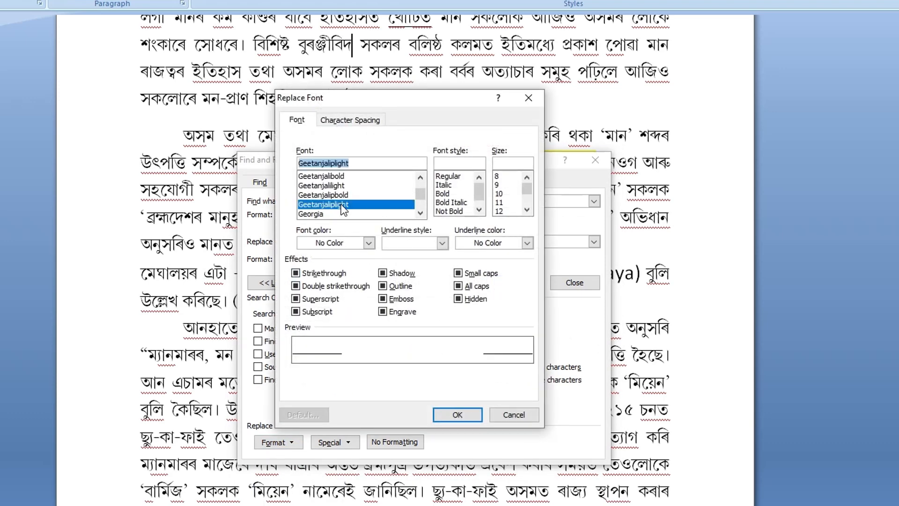
pyautogui.click(457, 415)
pyautogui.click(450, 286)
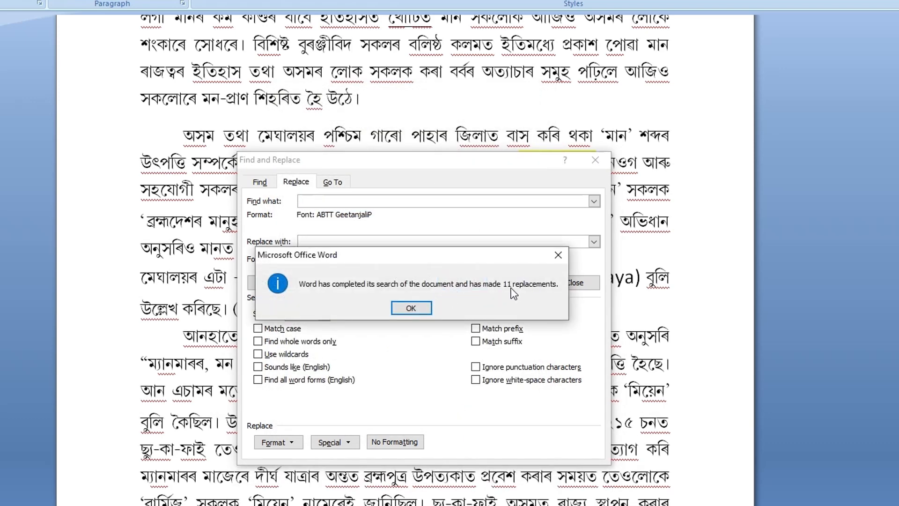
pyautogui.click(411, 307)
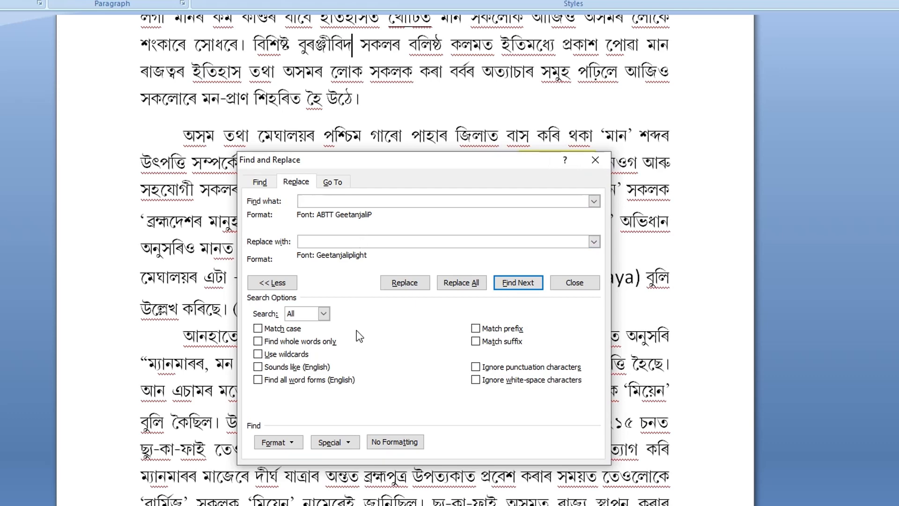
# Examine the available search format categories, the paragraph formatting criteria and the list of special search characters
pyautogui.click(279, 442)
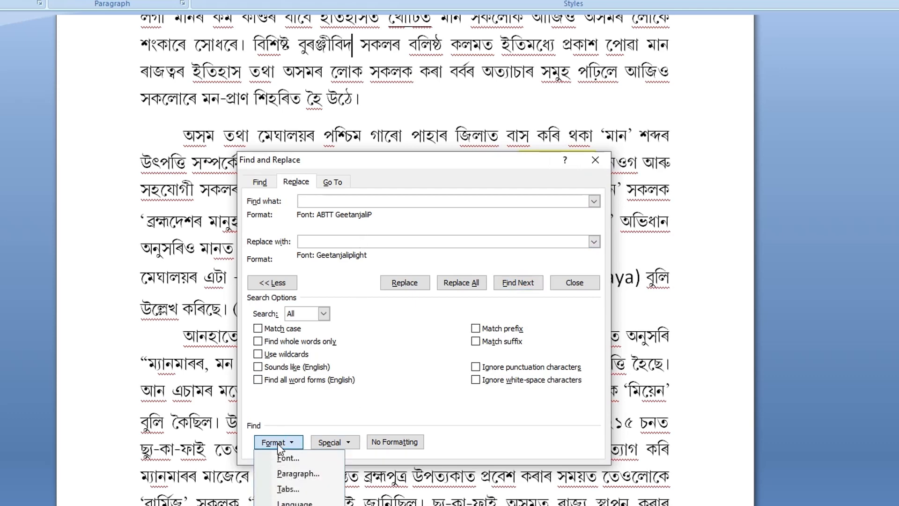
pyautogui.click(375, 164)
pyautogui.moveTo(375, 165); pyautogui.dragTo(434, 67)
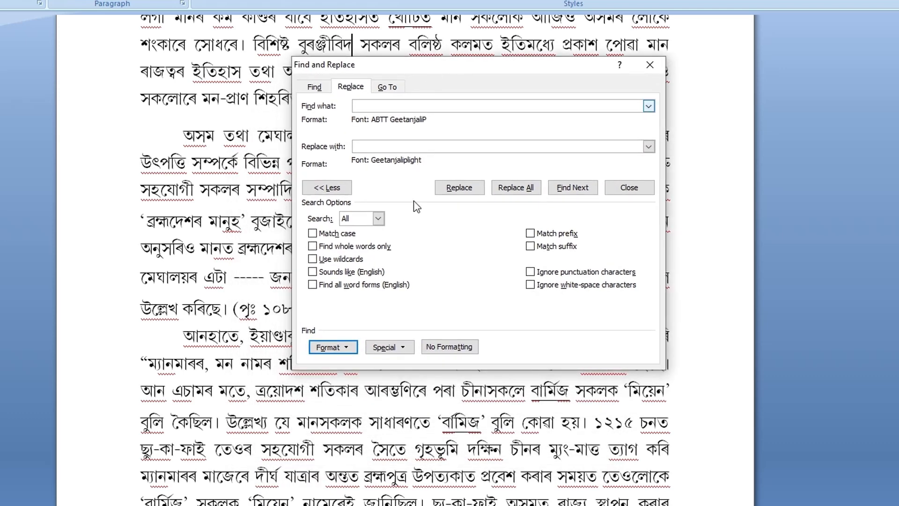
pyautogui.click(345, 349)
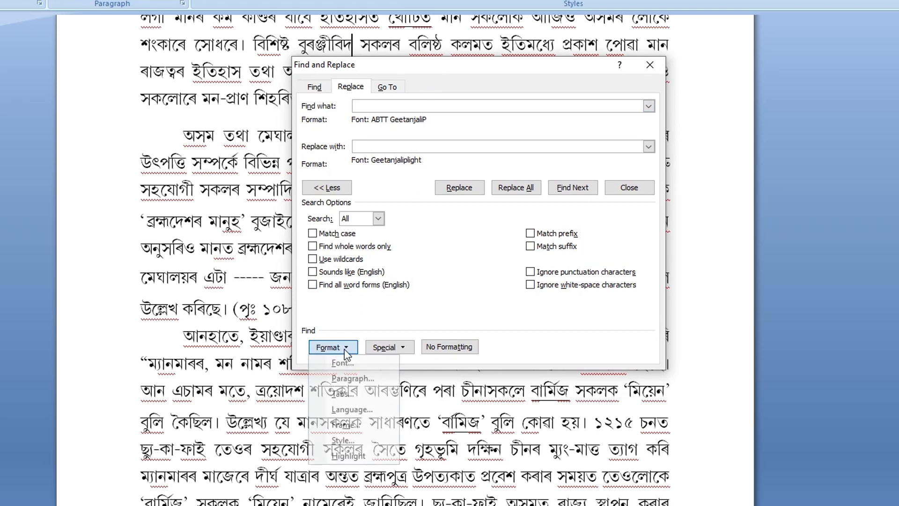
pyautogui.click(347, 379)
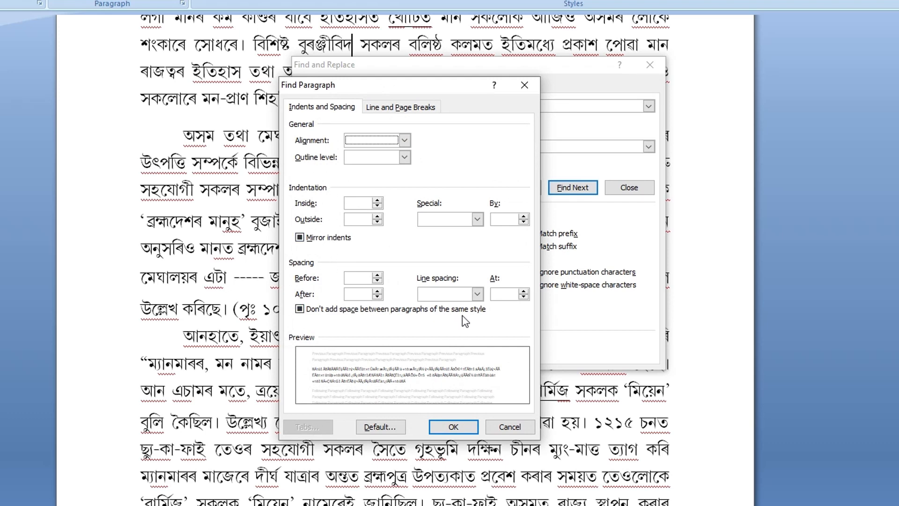
pyautogui.click(395, 109)
pyautogui.click(336, 109)
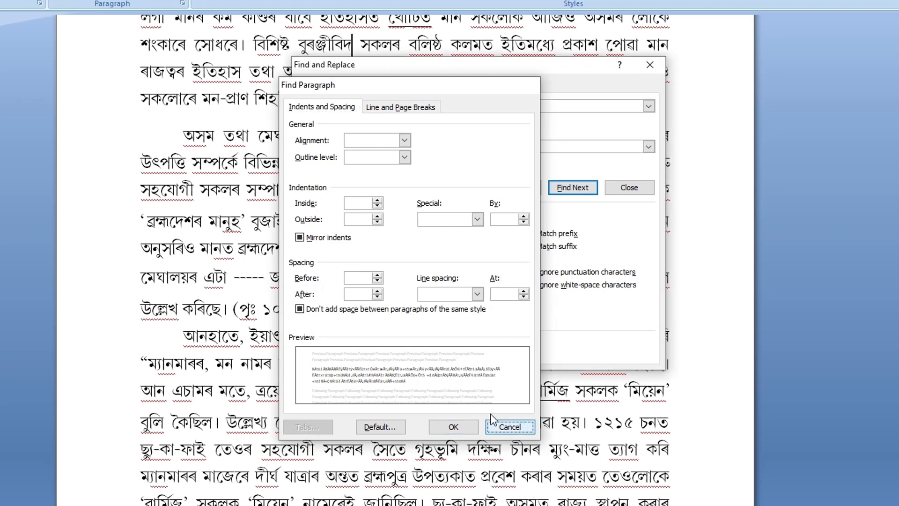
pyautogui.click(506, 427)
pyautogui.click(344, 349)
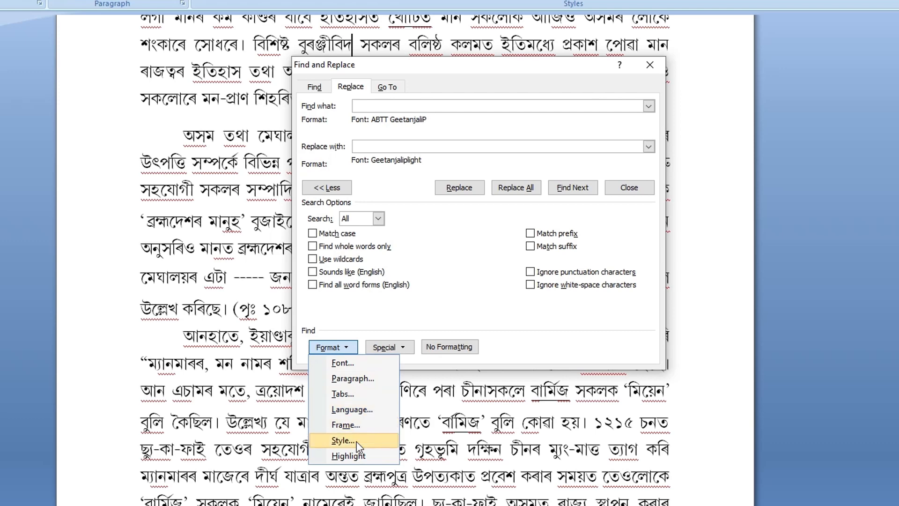
pyautogui.click(385, 322)
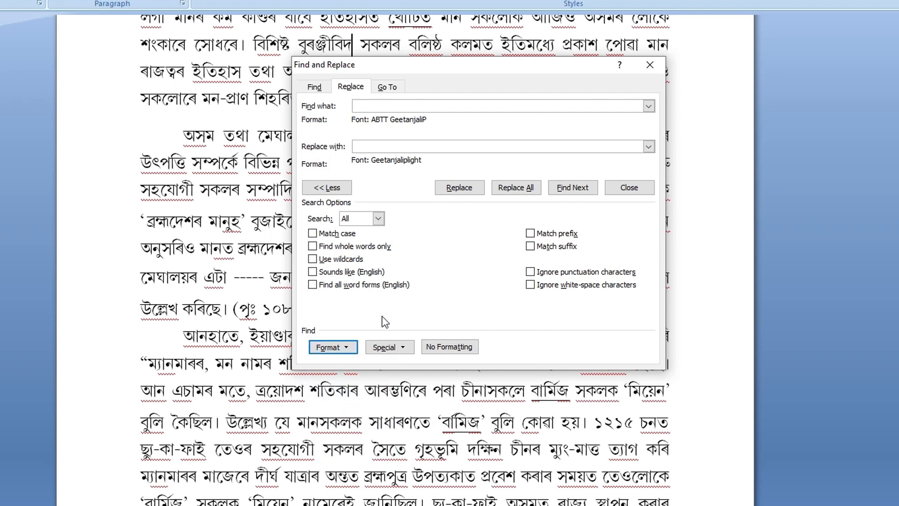
pyautogui.click(405, 350)
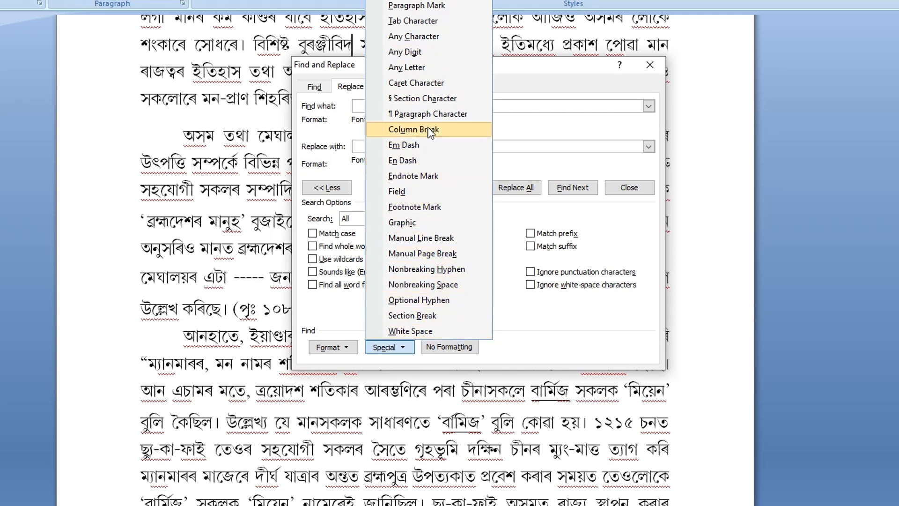
pyautogui.click(522, 314)
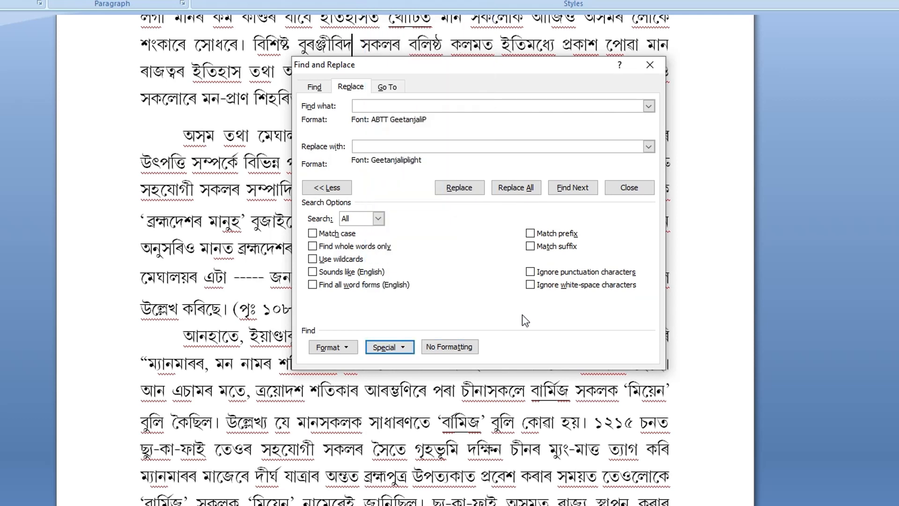
# Close Find and Replace to return to the document text
pyautogui.click(386, 146)
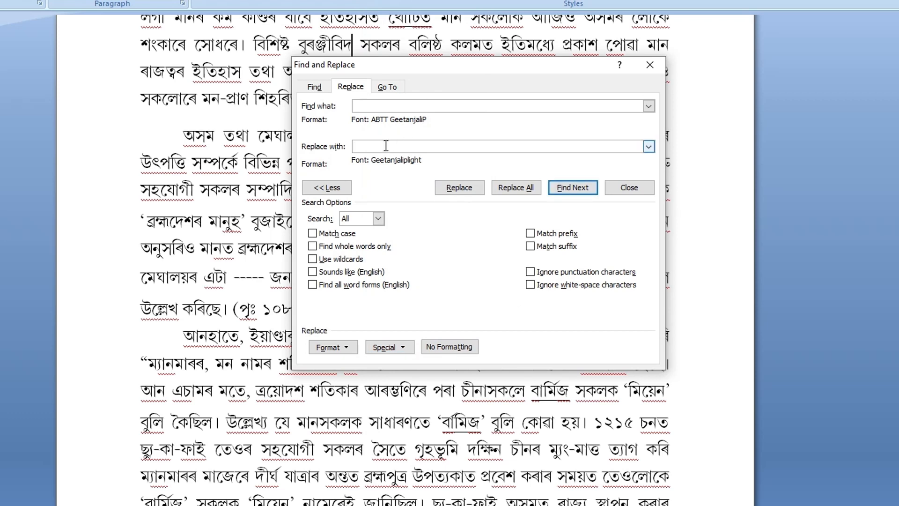
pyautogui.click(383, 107)
pyautogui.click(635, 190)
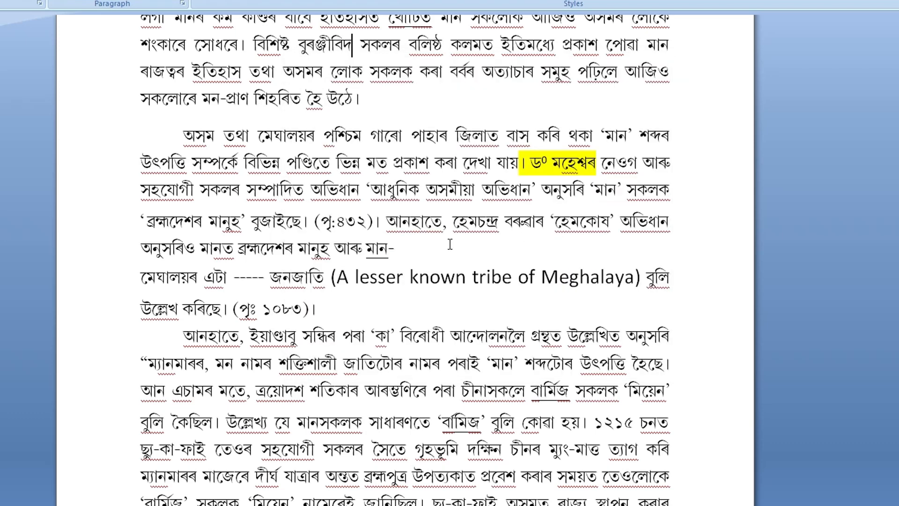